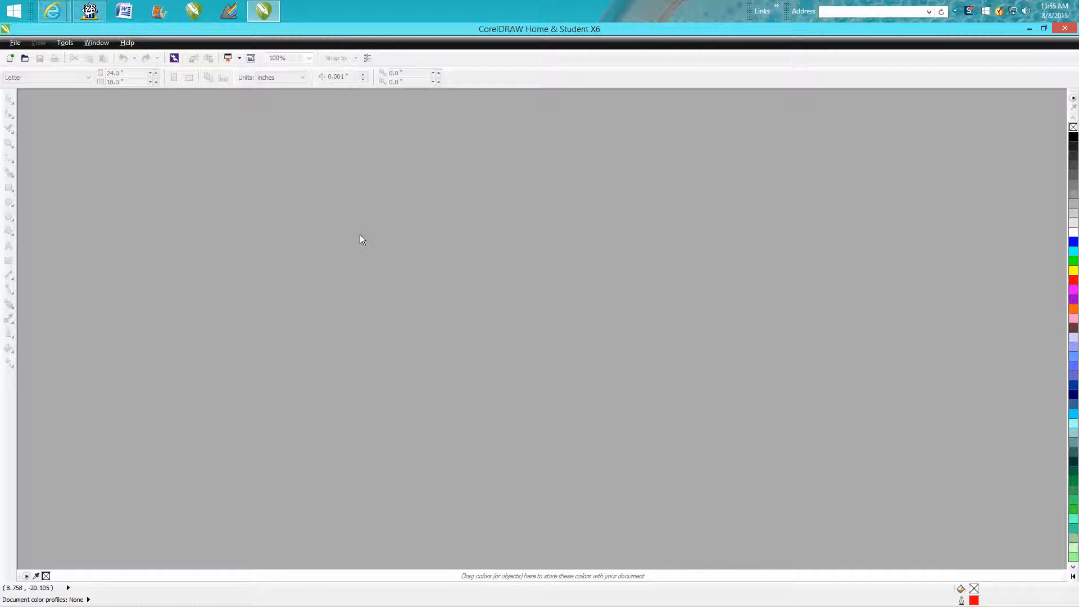
{"action": "left_click", "coordinate": [15, 44]}
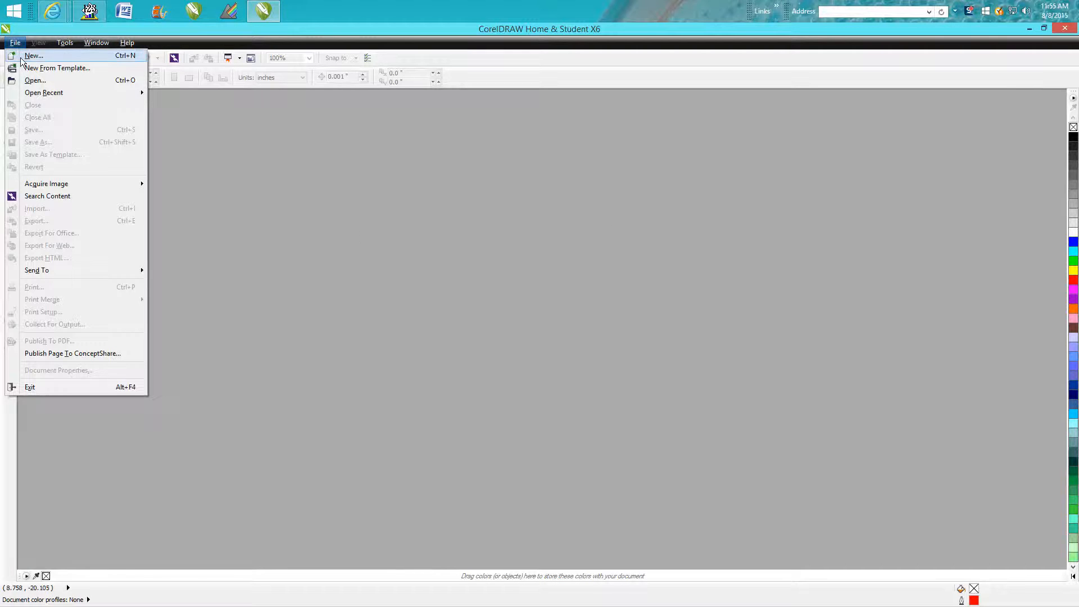
{"action": "left_click", "coordinate": [20, 56]}
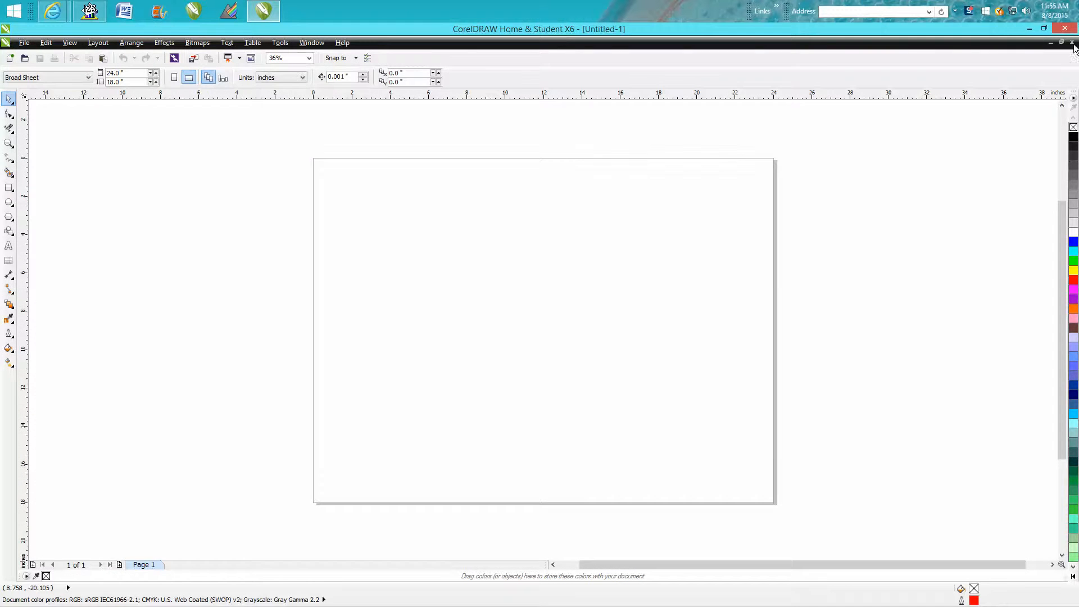
{"action": "left_click", "coordinate": [1072, 44]}
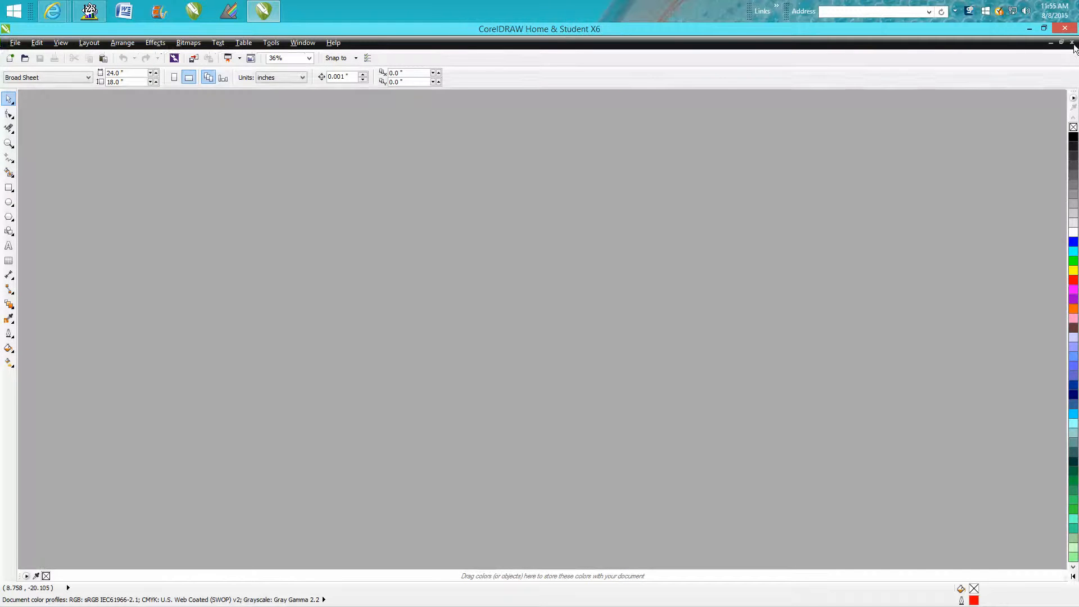
{"action": "left_click", "coordinate": [10, 58]}
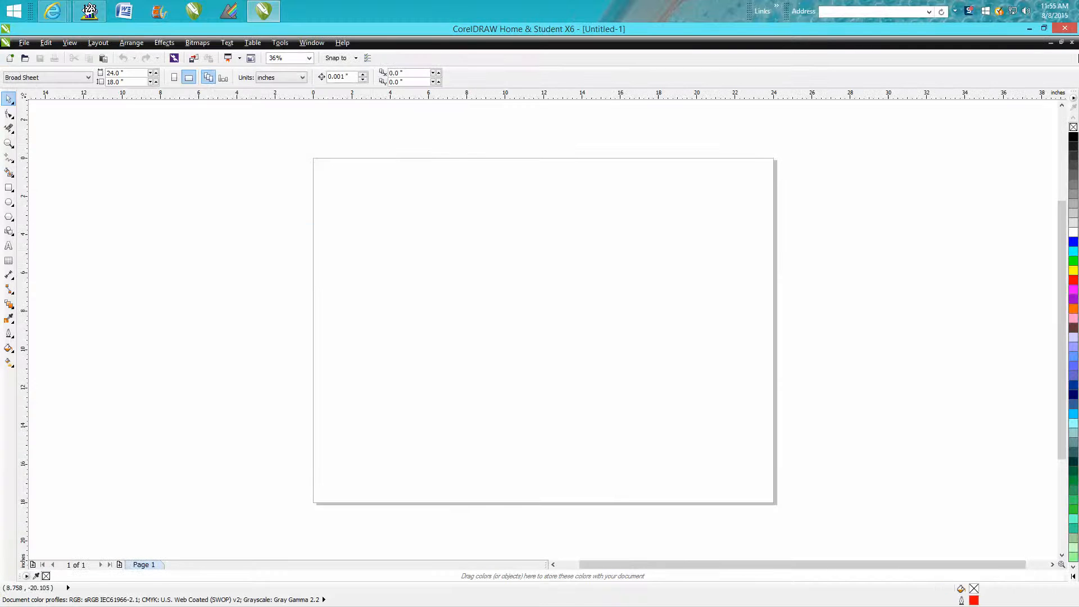
{"action": "left_click", "coordinate": [1072, 43]}
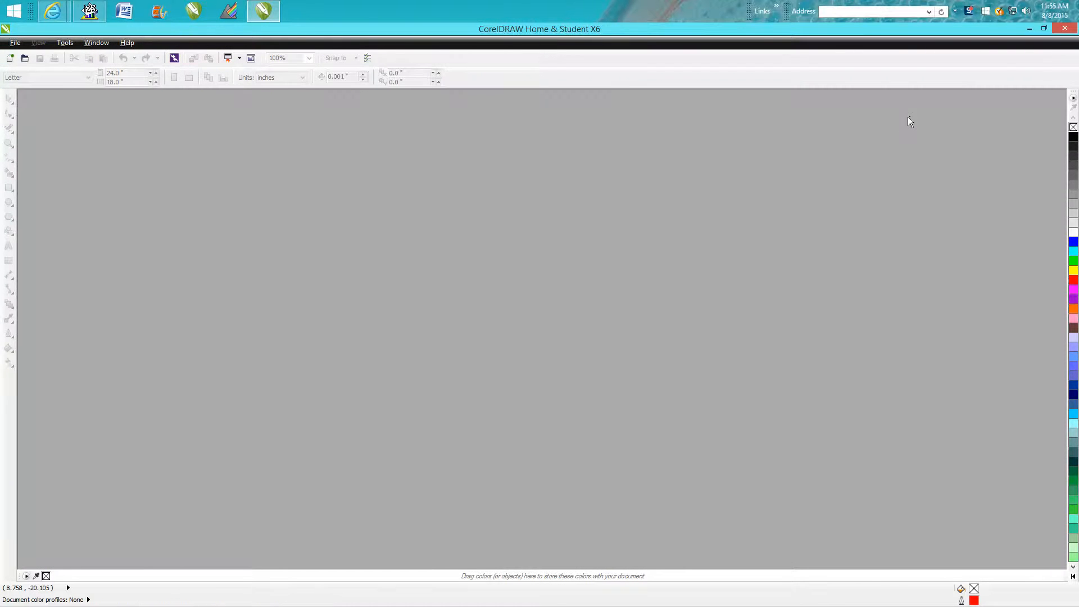
Create a new blank document and set the ruler origin at the page's top-left corner
{"action": "key", "text": "ctrl+n"}
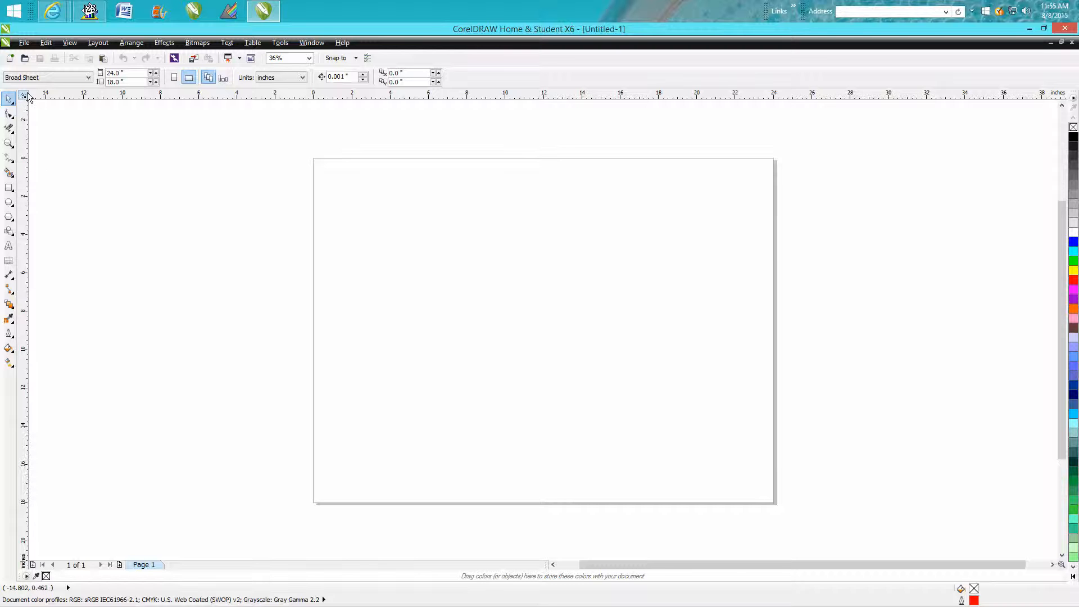
{"action": "left_click_drag", "start_coordinate": [24, 96], "coordinate": [312, 159]}
Draw a rectangle about 4.34 by 2.88 inches in the upper-left area of the page and deselect it
{"action": "left_click", "coordinate": [8, 187]}
{"action": "mouse_move", "coordinate": [349, 211]}
{"action": "left_mouse_down"}
{"action": "mouse_move", "coordinate": [350, 247]}
{"action": "mouse_move", "coordinate": [432, 267]}
{"action": "left_mouse_up"}
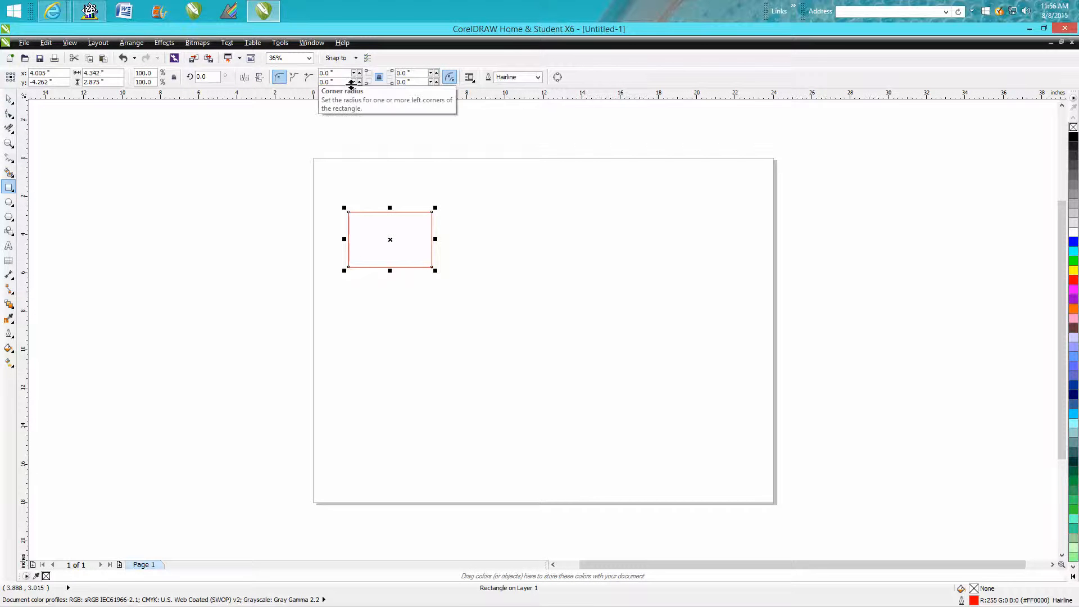
{"action": "left_click", "coordinate": [8, 99]}
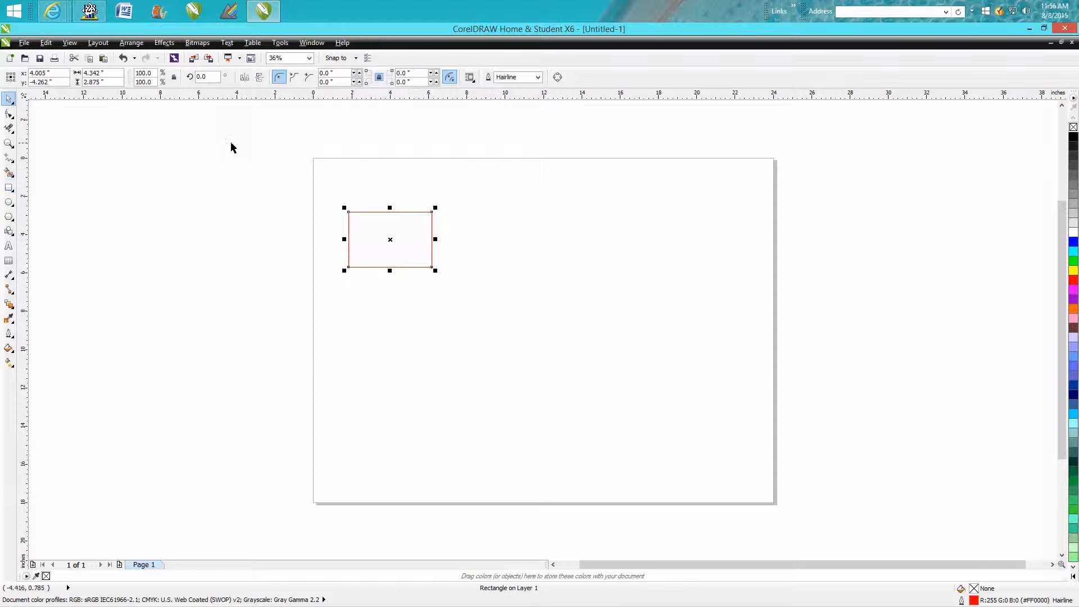
{"action": "left_click", "coordinate": [233, 145]}
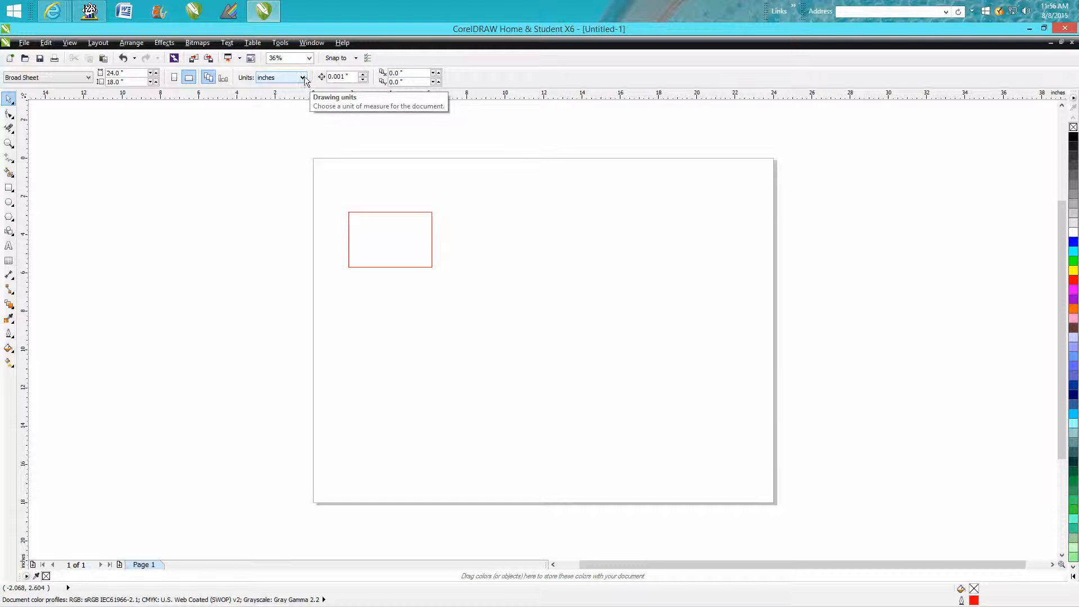
Resize the rectangle to 2 by 2 inches and snap its top-left corner to the page's top-left corner
{"action": "left_click", "coordinate": [403, 212]}
{"action": "left_click", "coordinate": [111, 73]}
{"action": "type", "text": "2"}
{"action": "key", "text": "Tab"}
{"action": "type", "text": "2"}
{"action": "key", "text": "Return"}
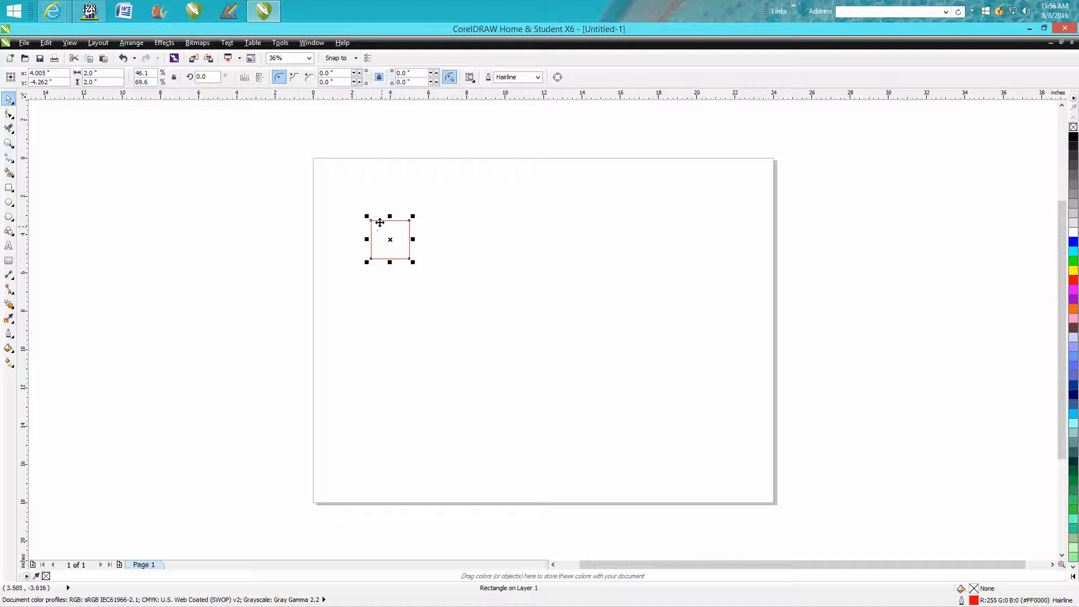
{"action": "left_click_drag", "start_coordinate": [371, 219], "coordinate": [314, 159]}
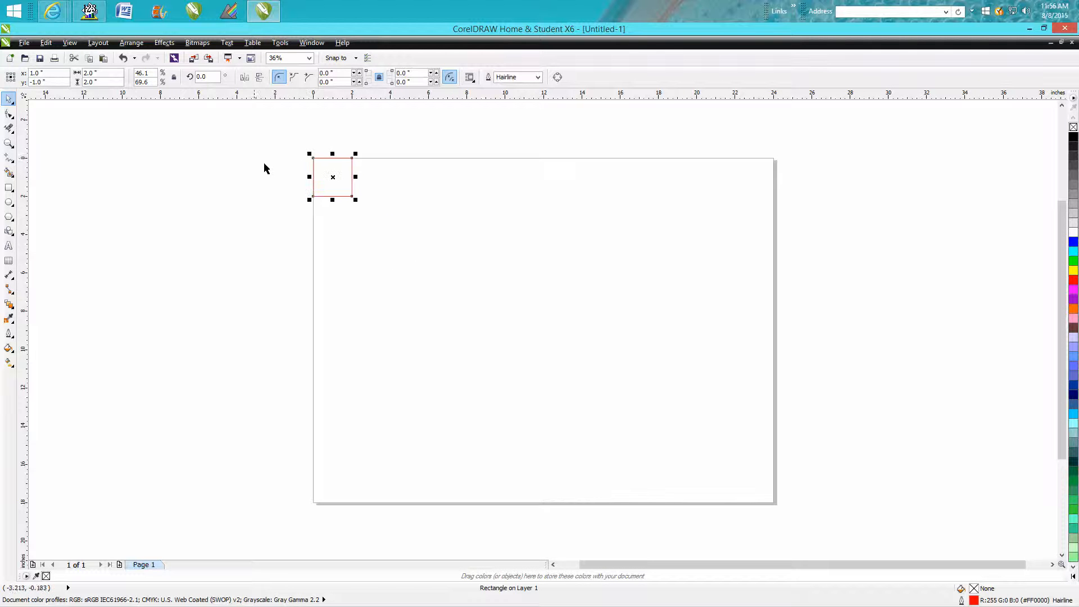
{"action": "left_click", "coordinate": [10, 142]}
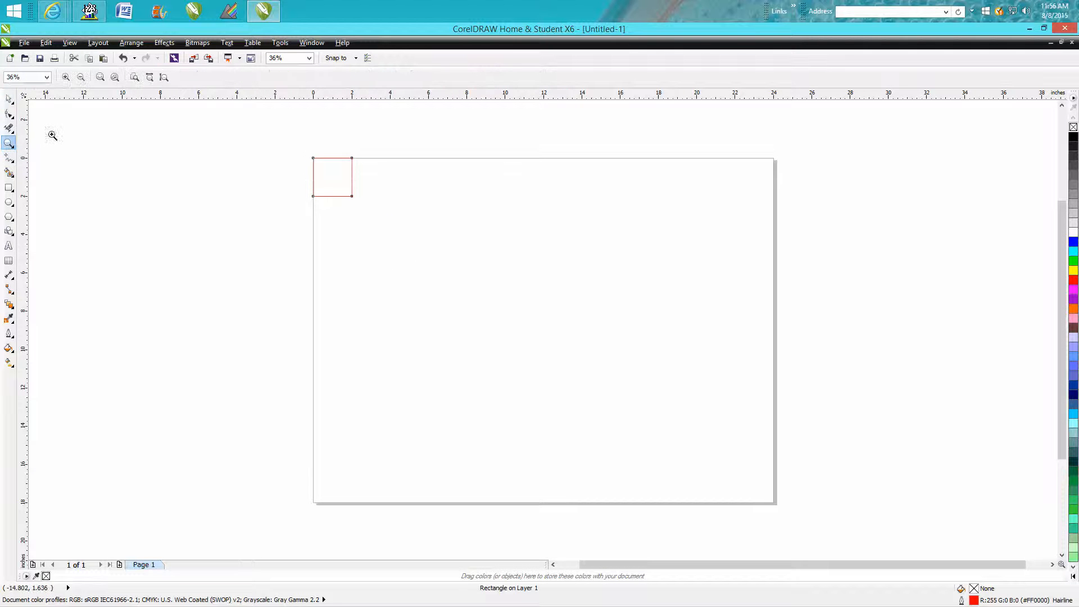
{"action": "left_click_drag", "start_coordinate": [302, 137], "coordinate": [393, 229]}
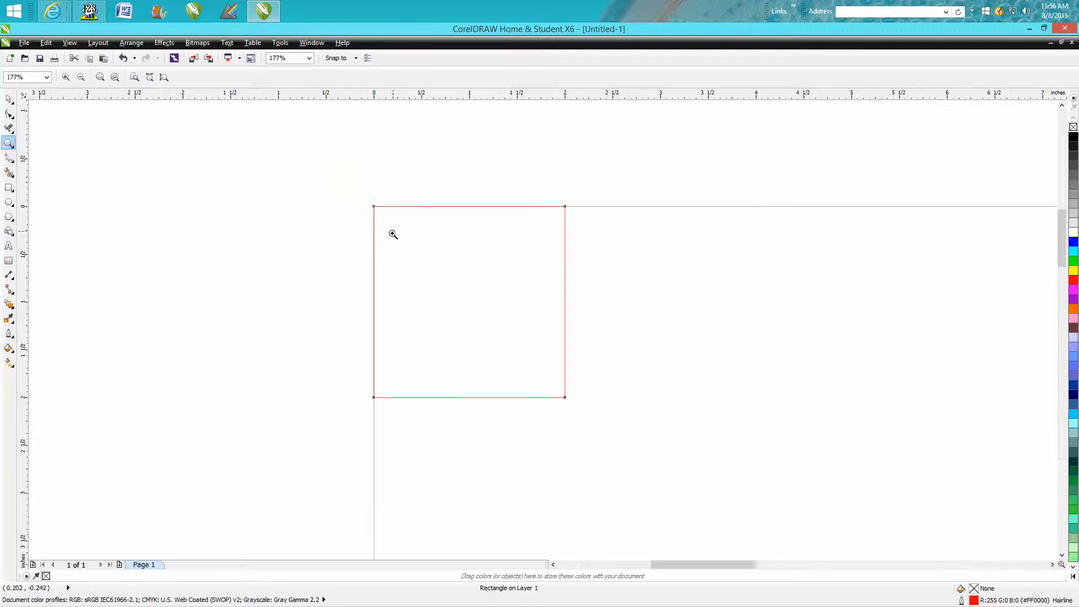
{"action": "right_click", "coordinate": [264, 195]}
{"action": "right_click", "coordinate": [263, 196]}
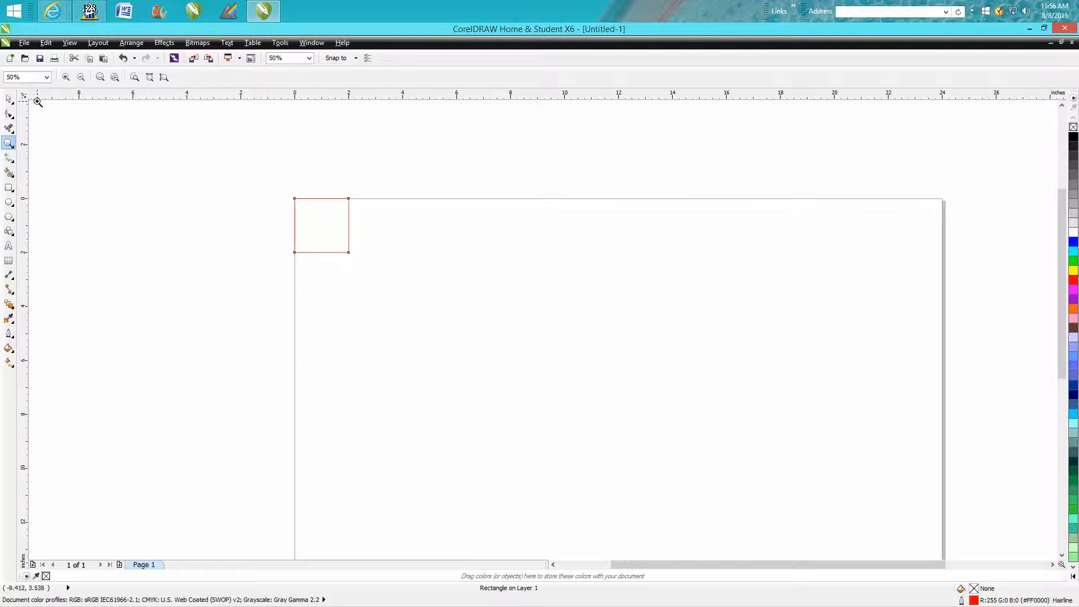
{"action": "left_click", "coordinate": [9, 99]}
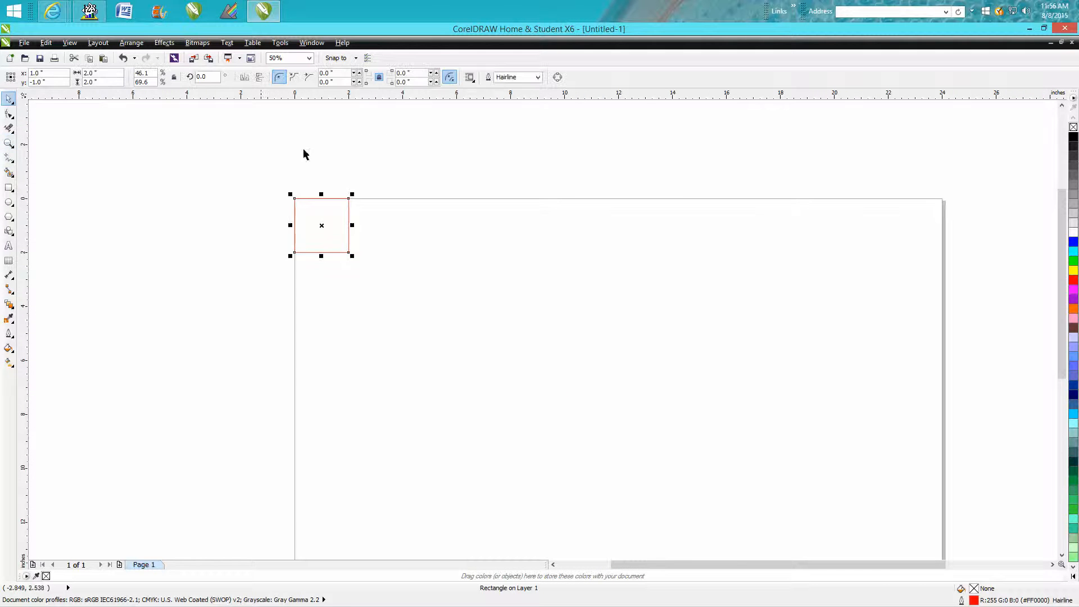
{"action": "left_click", "coordinate": [348, 132]}
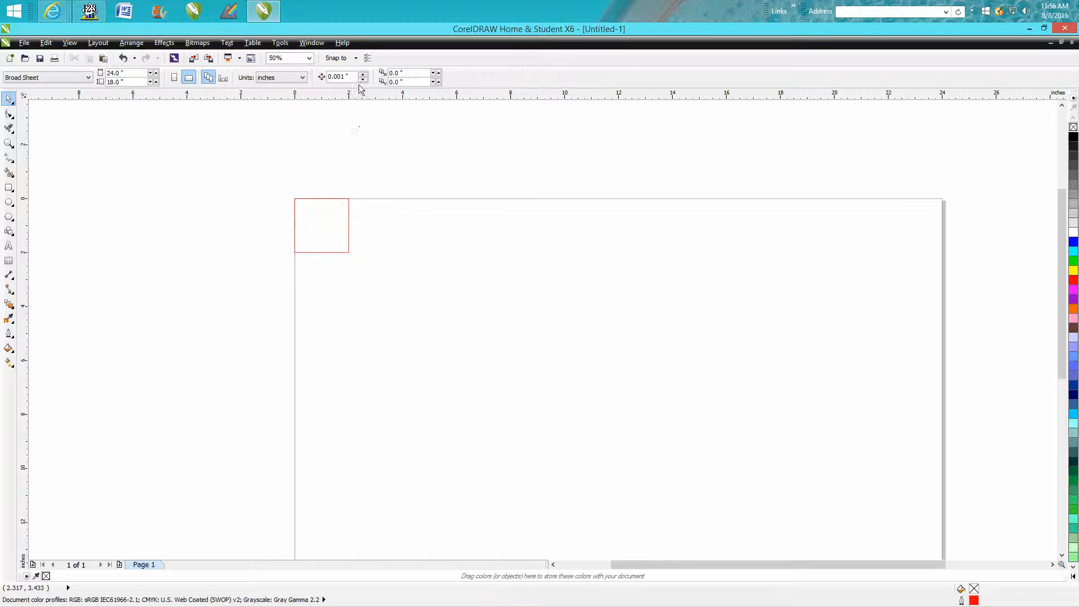
Nudge the square right in 0.001-inch steps and move it back to the page's top-left corner
{"action": "left_click", "coordinate": [348, 219]}
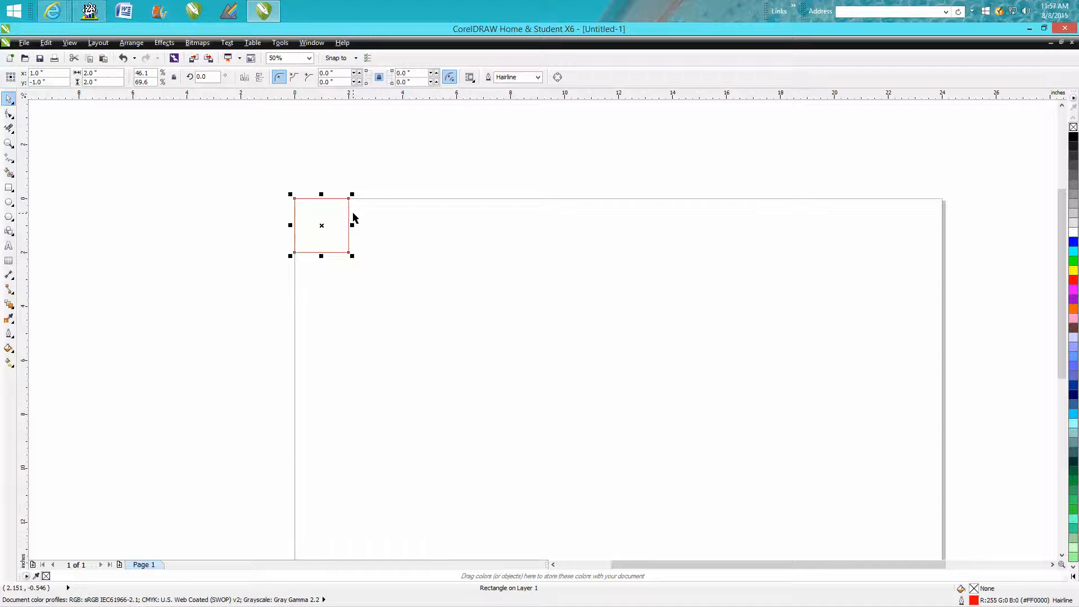
{"action": "key", "text": "Right"}
{"action": "key", "text": "Right"}
{"action": "key", "text": "Right"}
{"action": "key", "text": "Right"}
{"action": "key", "text": "Right"}
{"action": "key", "text": "Right"}
{"action": "key", "text": "Right"}
{"action": "key", "text": "Right"}
{"action": "key", "text": "Right"}
{"action": "key", "text": "Right"}
{"action": "key", "text": "Right"}
{"action": "key", "text": "Right"}
{"action": "key", "text": "Right"}
{"action": "key", "text": "Right"}
{"action": "key", "text": "Right"}
{"action": "key", "text": "Right"}
{"action": "key", "text": "Right"}
{"action": "key", "text": "Right"}
{"action": "key", "text": "Right"}
{"action": "key", "text": "Right"}
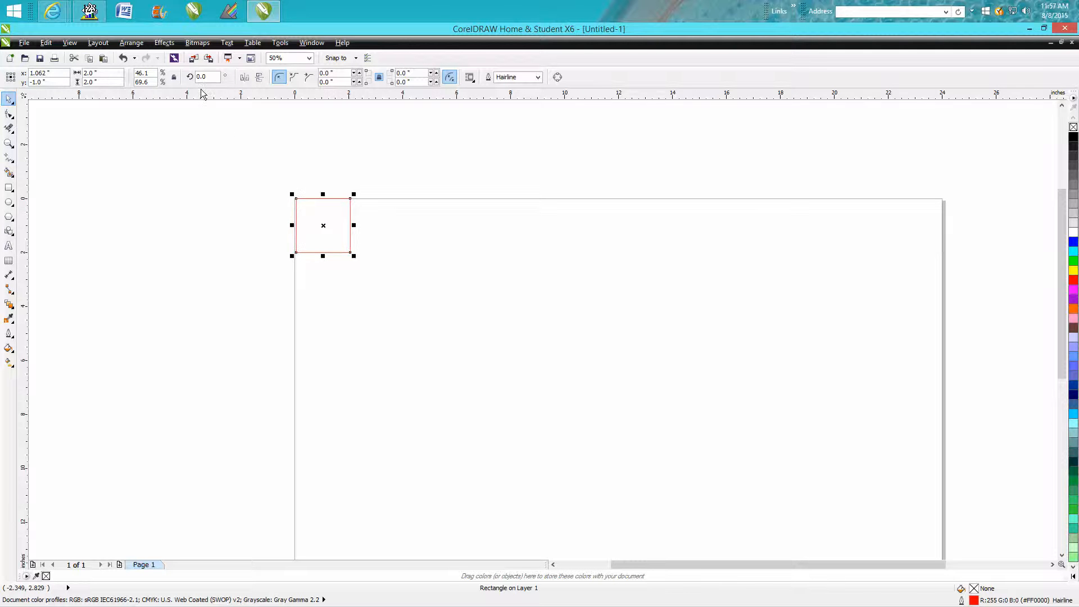
{"action": "left_click_drag", "start_coordinate": [297, 200], "coordinate": [294, 198]}
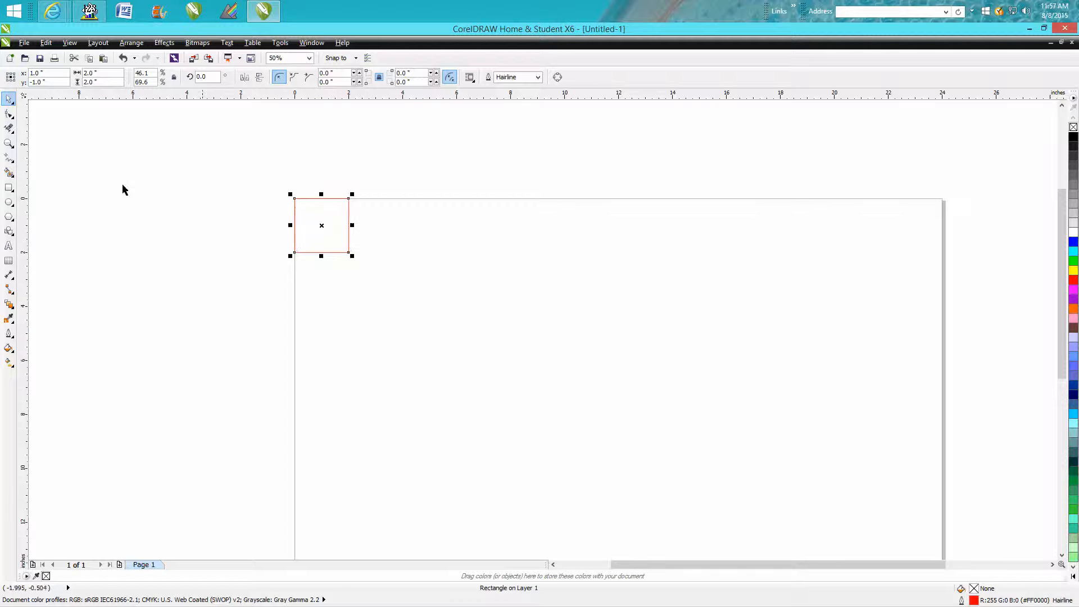
Deselect the square and set the nudge distance to 0.25 inch
{"action": "left_click", "coordinate": [343, 132]}
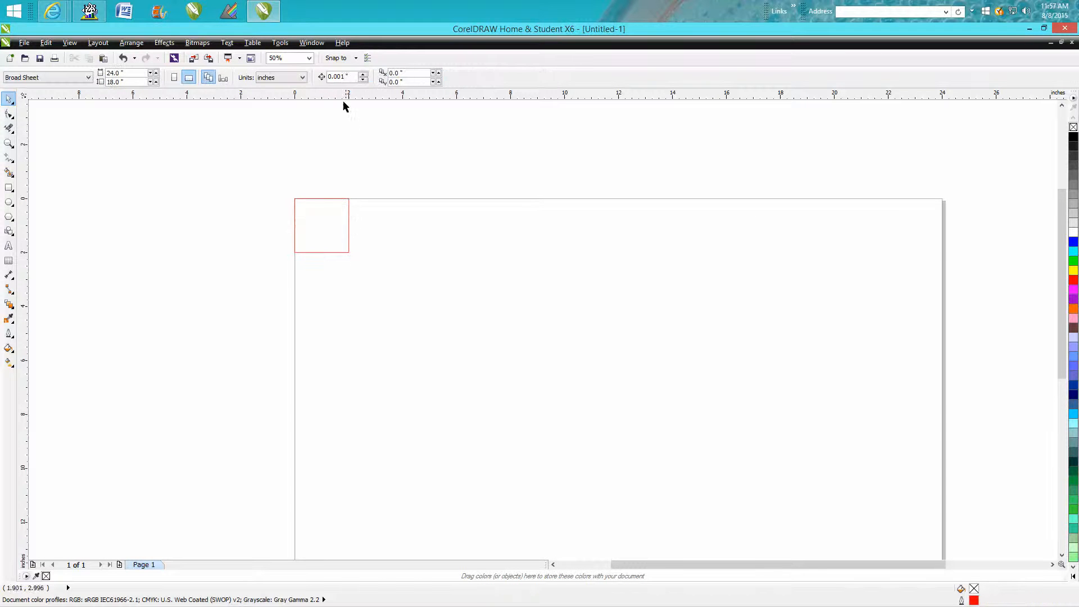
{"action": "double_click", "coordinate": [350, 78]}
{"action": "type", "text": ".25"}
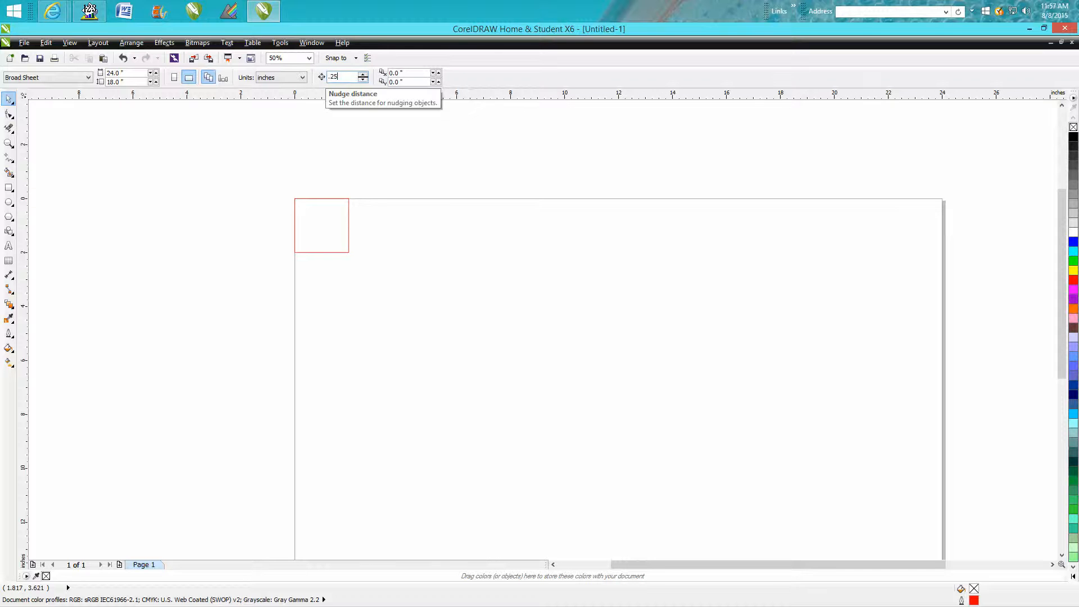
Duplicate the square in place, nudge the copy horizontally and vertically in 0.25-inch steps, and delete the copy
{"action": "left_click", "coordinate": [349, 214]}
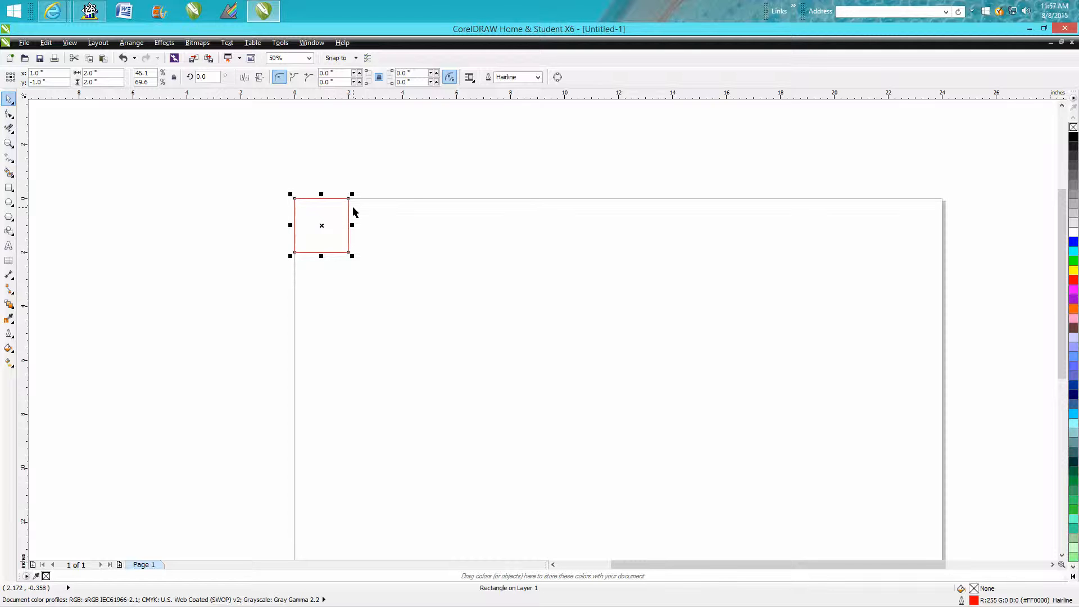
{"action": "key", "text": "Right"}
{"action": "key", "text": "Right"}
{"action": "key", "text": "Right"}
{"action": "key", "text": "Right"}
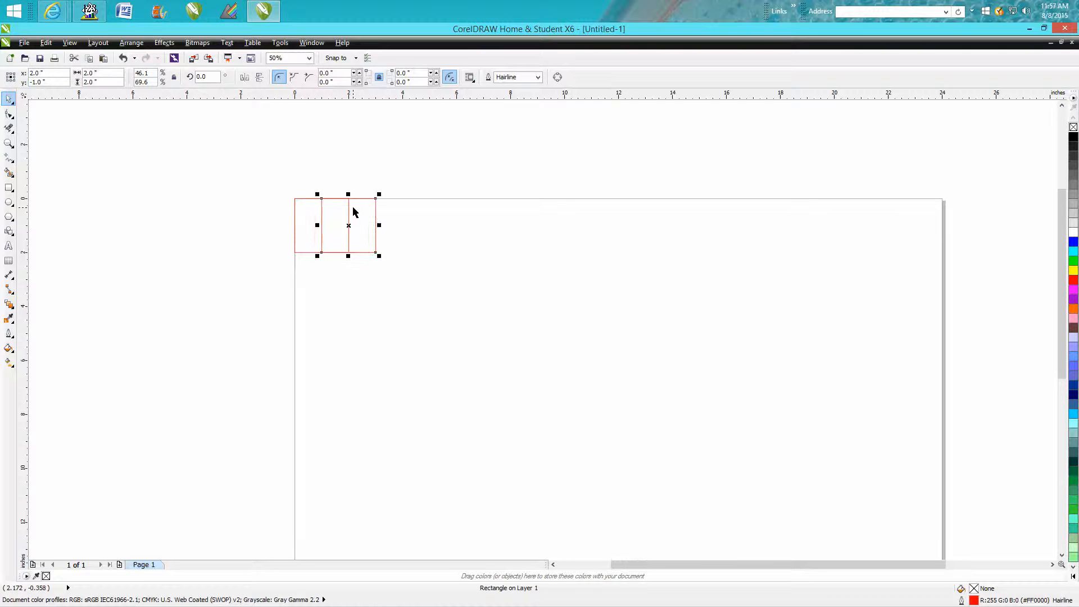
{"action": "key", "text": "Left"}
{"action": "key", "text": "Left"}
{"action": "key", "text": "Left"}
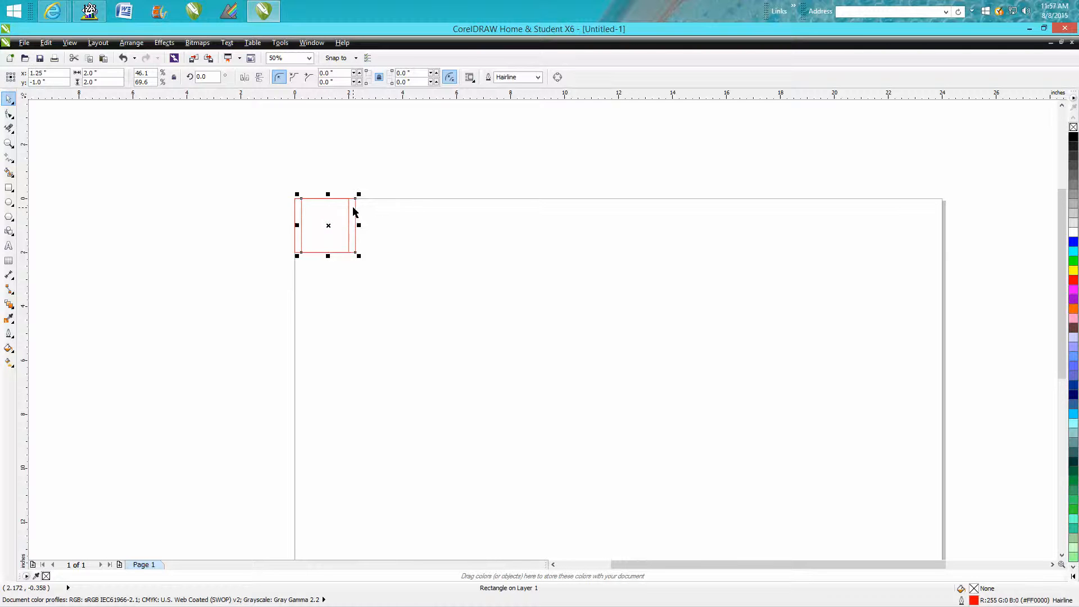
{"action": "key", "text": "Down"}
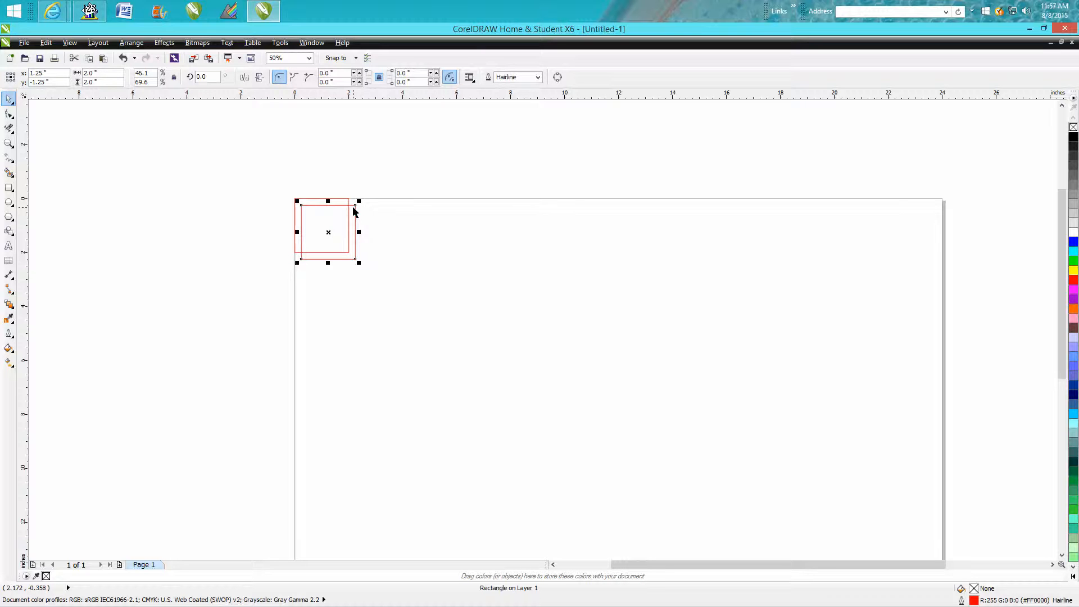
{"action": "key", "text": "Up"}
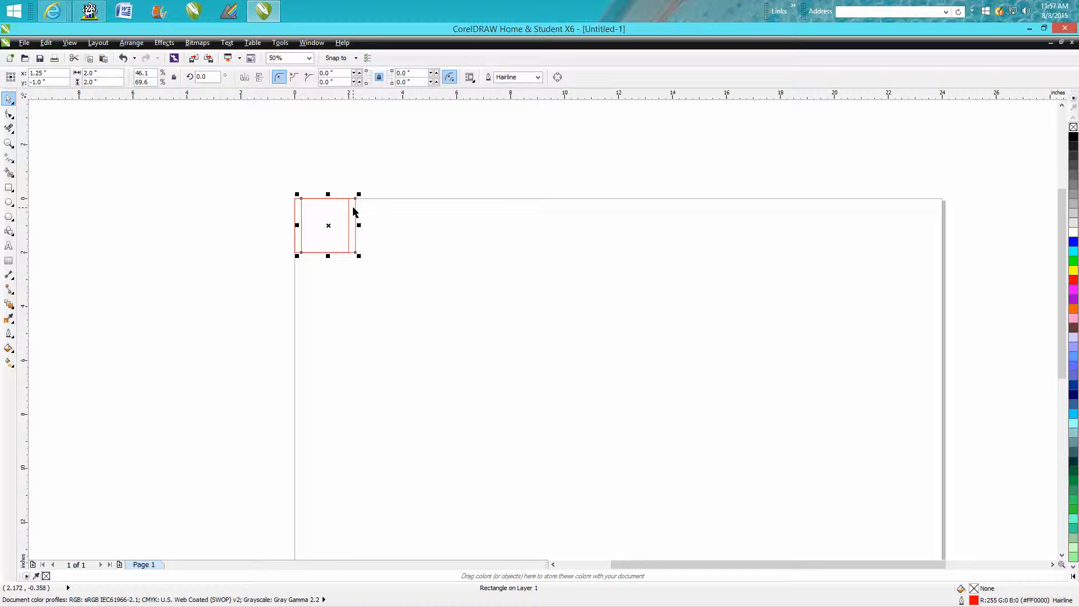
{"action": "key", "text": "Down"}
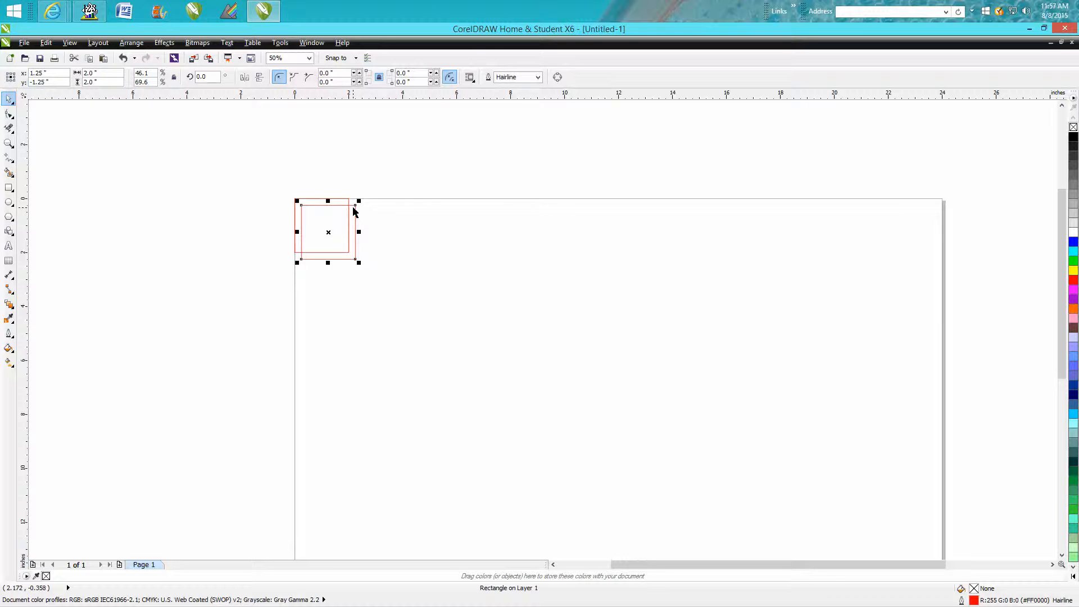
{"action": "key", "text": "Delete"}
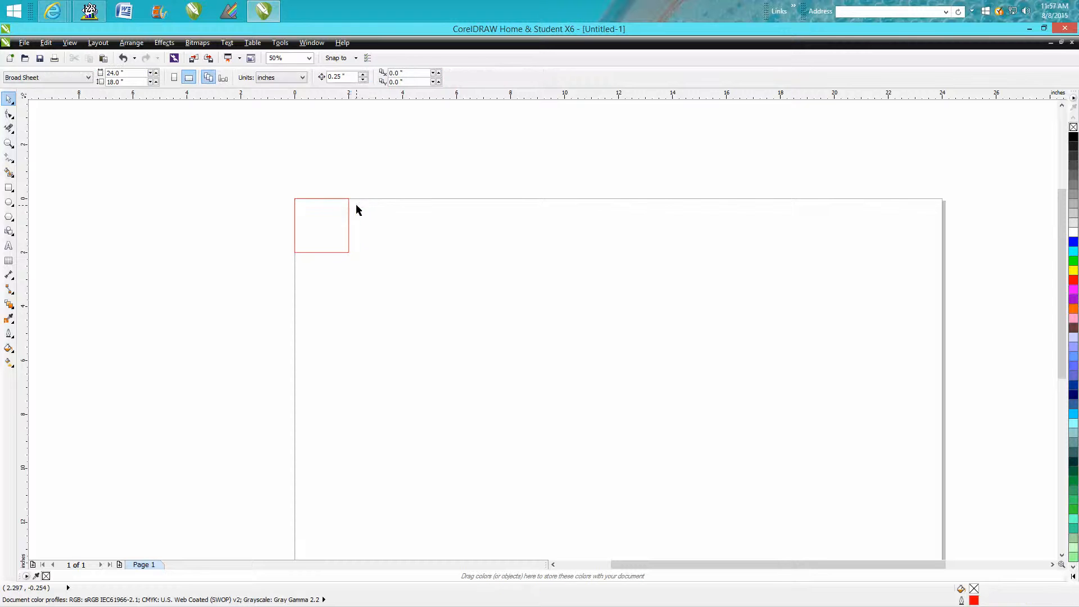
Set the nudge distance to 0.001 inch
{"action": "double_click", "coordinate": [337, 77]}
{"action": "type", "text": ".001"}
{"action": "key", "text": "Return"}
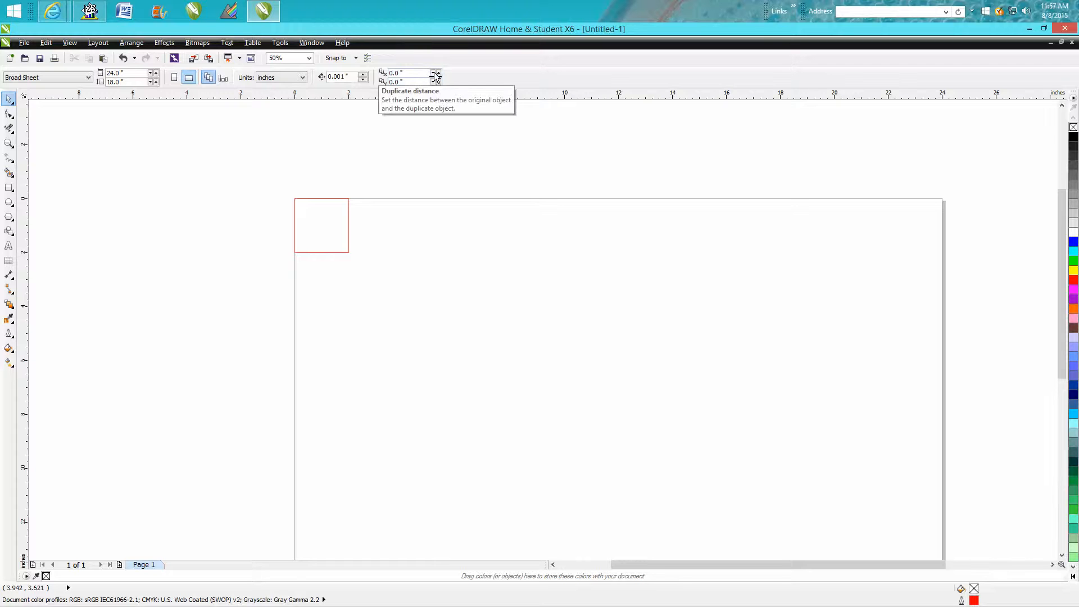
Duplicate the square, place the copy at about x 6.15, y -2.07 inches, and undo that move
{"action": "left_click", "coordinate": [349, 220]}
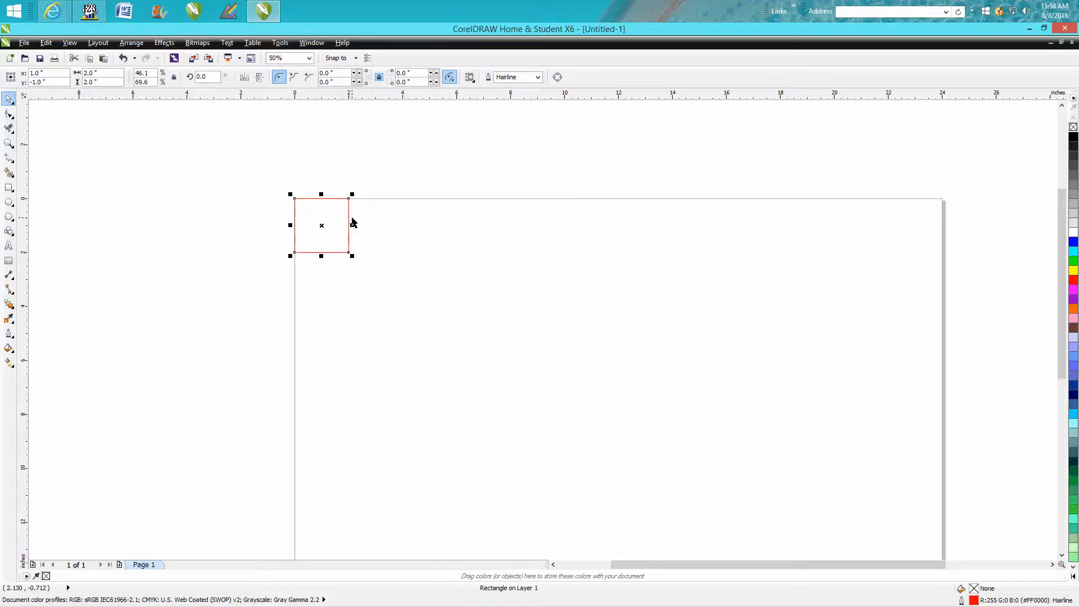
{"action": "left_click_drag", "start_coordinate": [322, 226], "coordinate": [461, 255]}
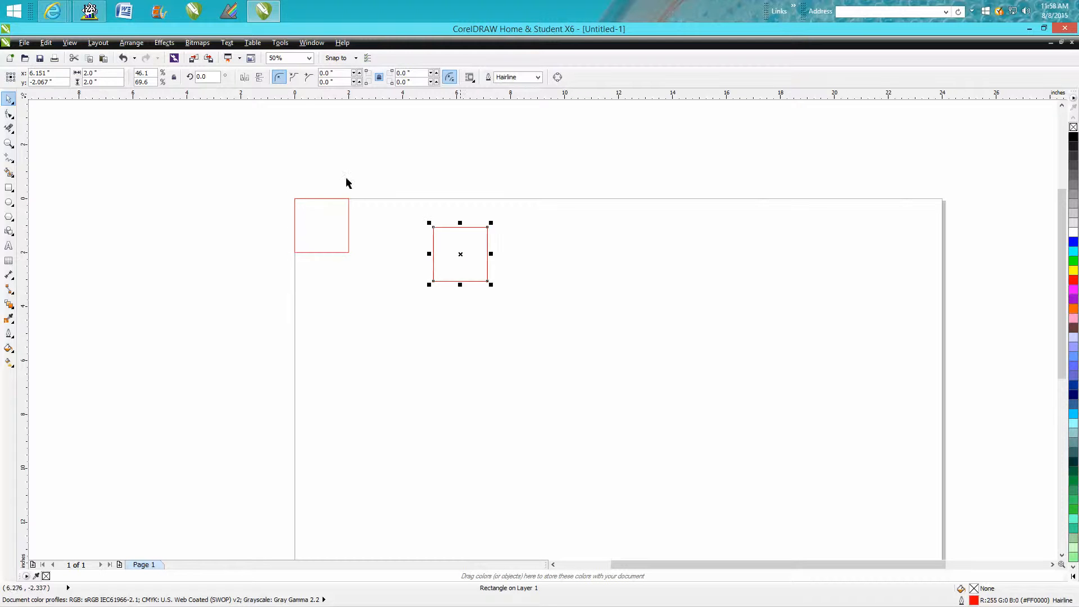
{"action": "left_click", "coordinate": [123, 58]}
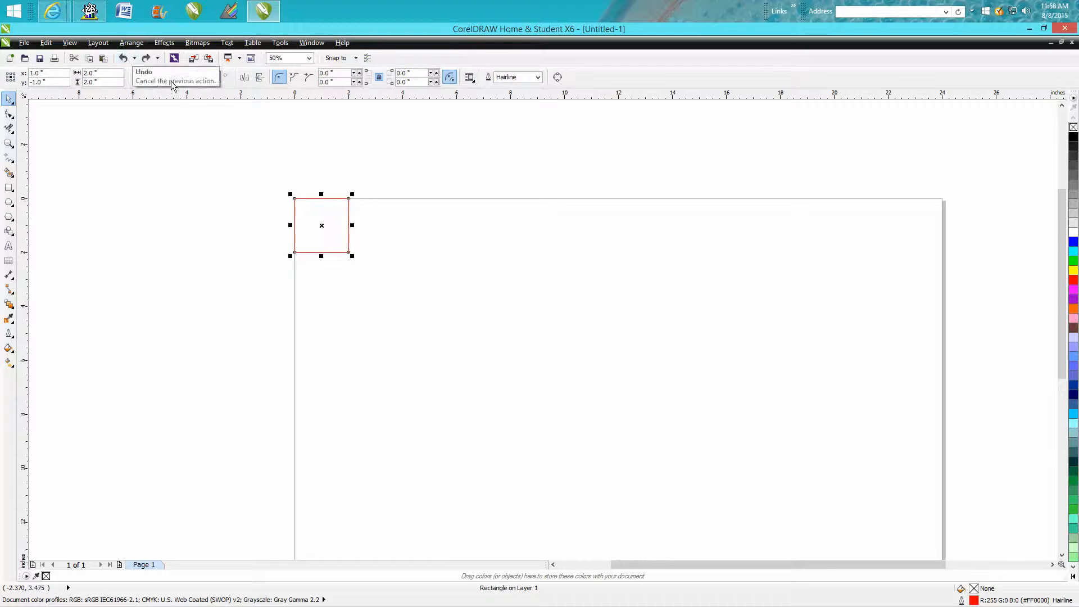
Rotate the duplicate square by 45 degrees and delete it
{"action": "double_click", "coordinate": [202, 77]}
{"action": "type", "text": "45"}
{"action": "key", "text": "Return"}
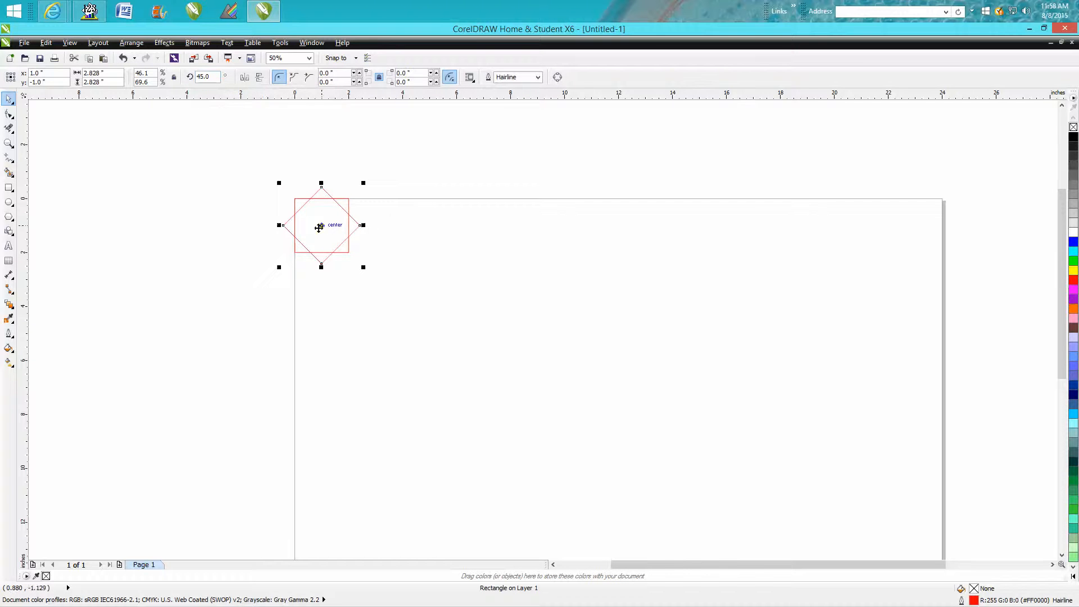
{"action": "key", "text": "Delete"}
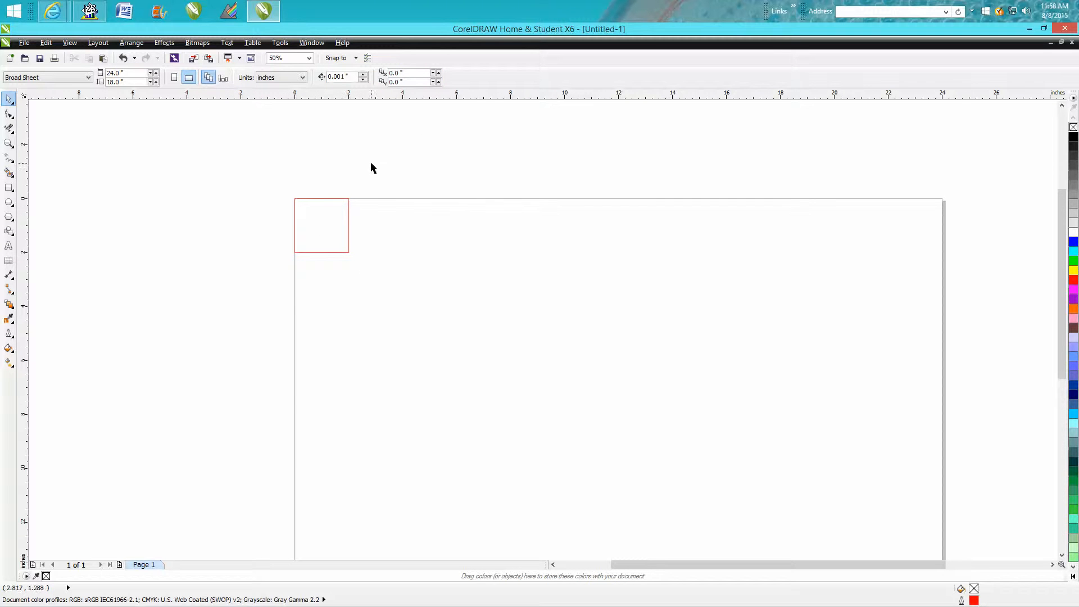
Set the horizontal duplicate distance to 0.2 inch
{"action": "left_click", "coordinate": [407, 73]}
{"action": "type", "text": ".2"}
{"action": "key", "text": "Return"}
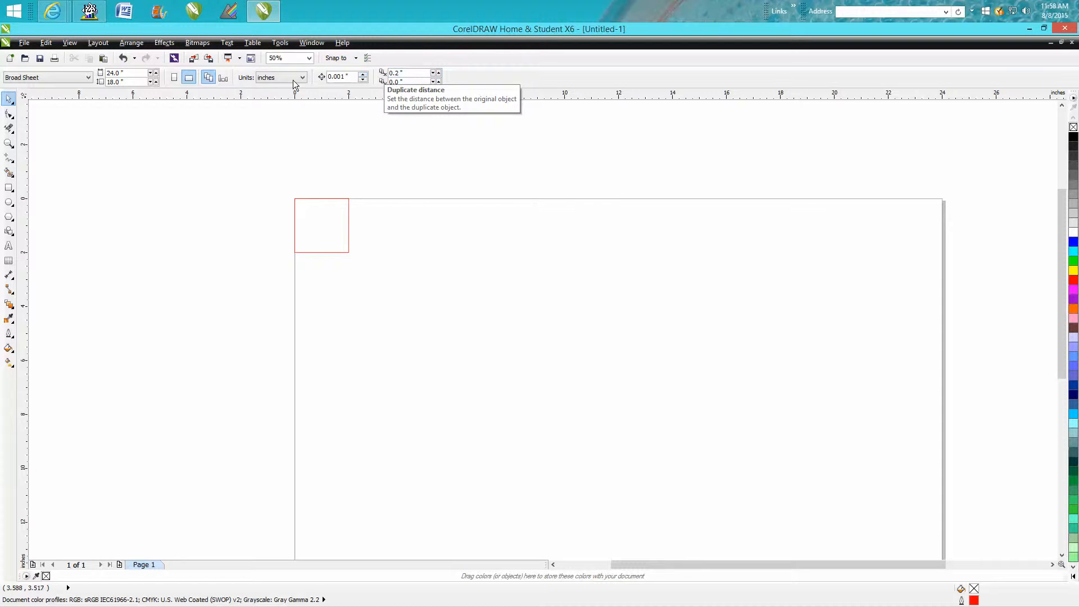
Duplicate the square using the current duplicate distance and delete the copy
{"action": "left_click", "coordinate": [349, 229]}
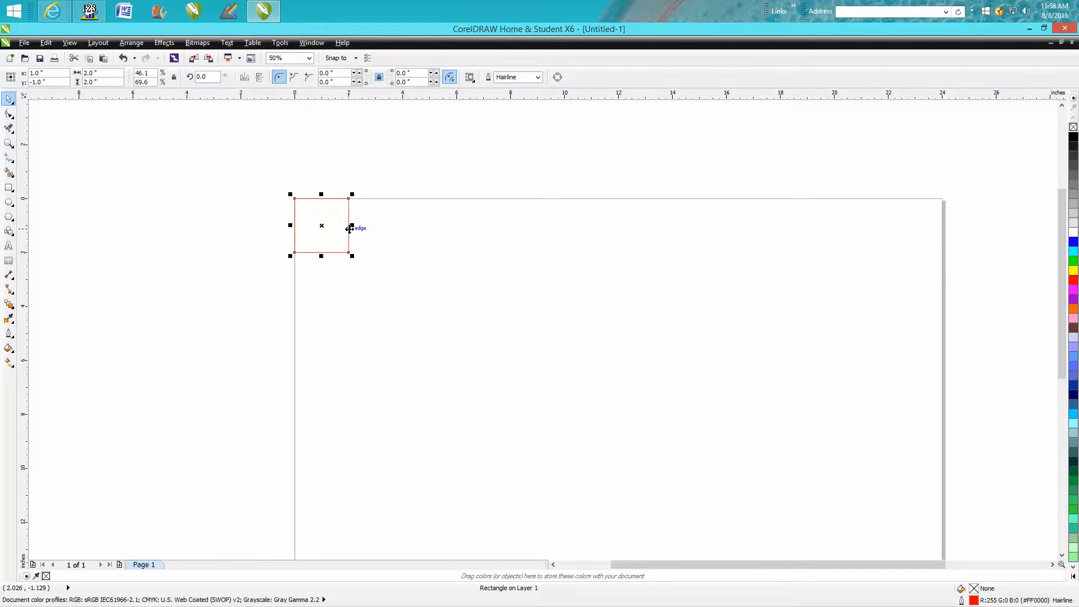
{"action": "key", "text": "ctrl+d"}
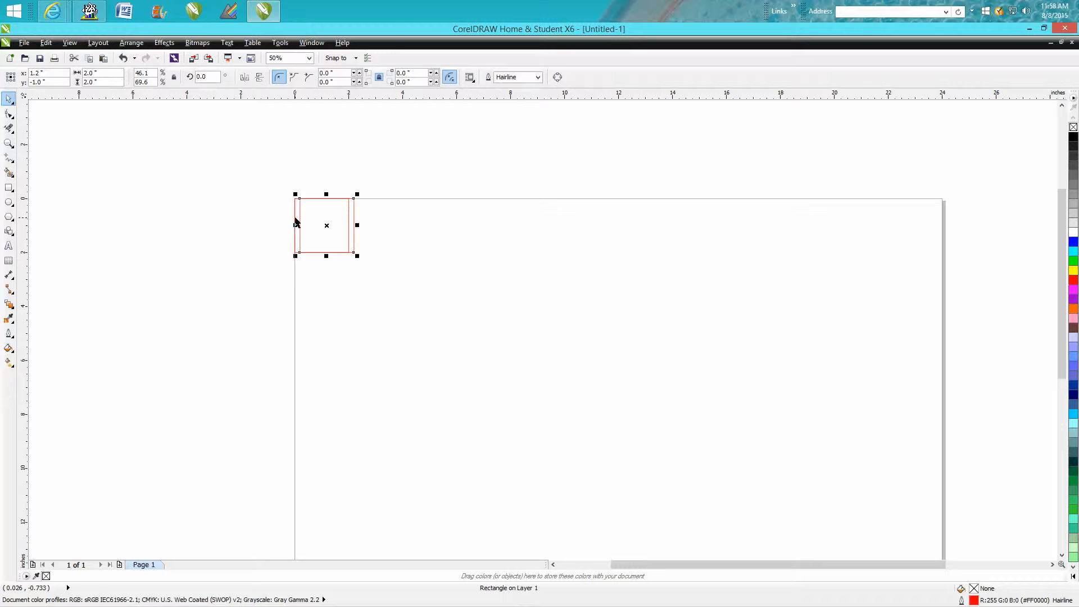
{"action": "key", "text": "Delete"}
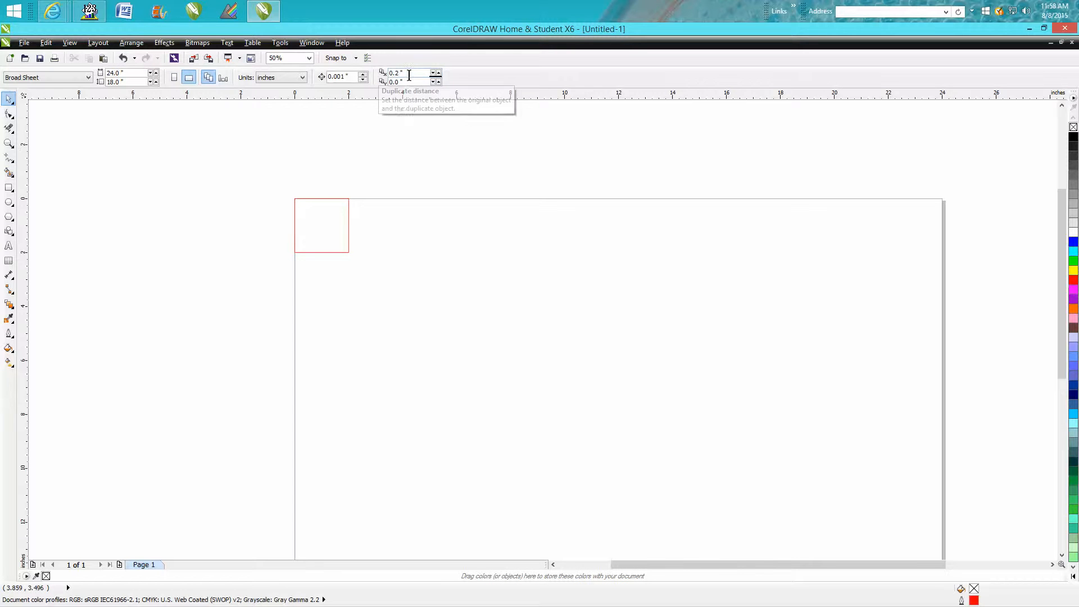
Duplicate the remaining square once more and undo the duplication
{"action": "left_click", "coordinate": [347, 218]}
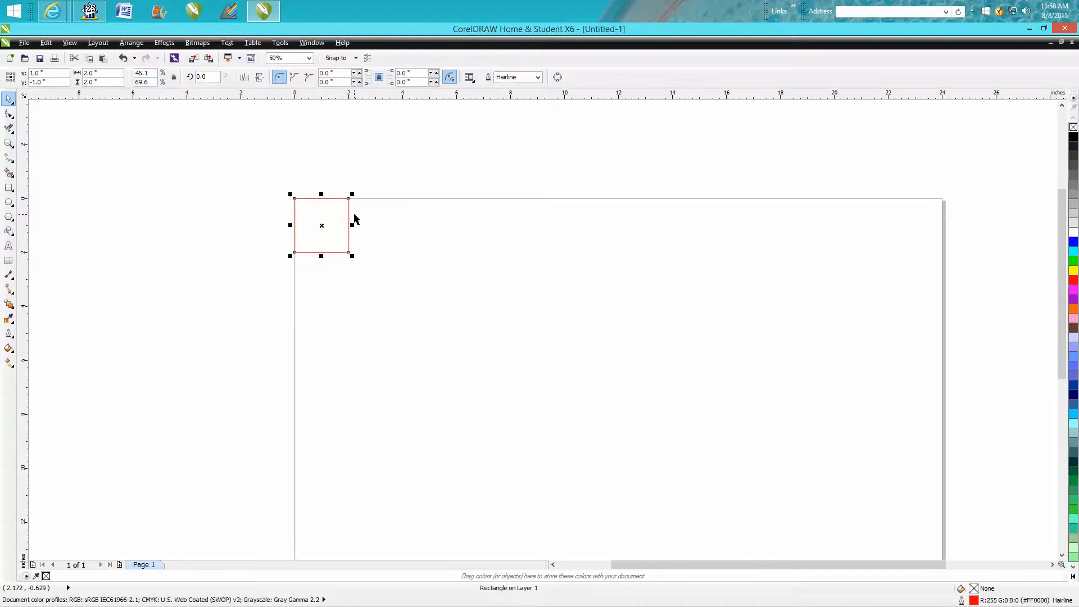
{"action": "key", "text": "ctrl+d"}
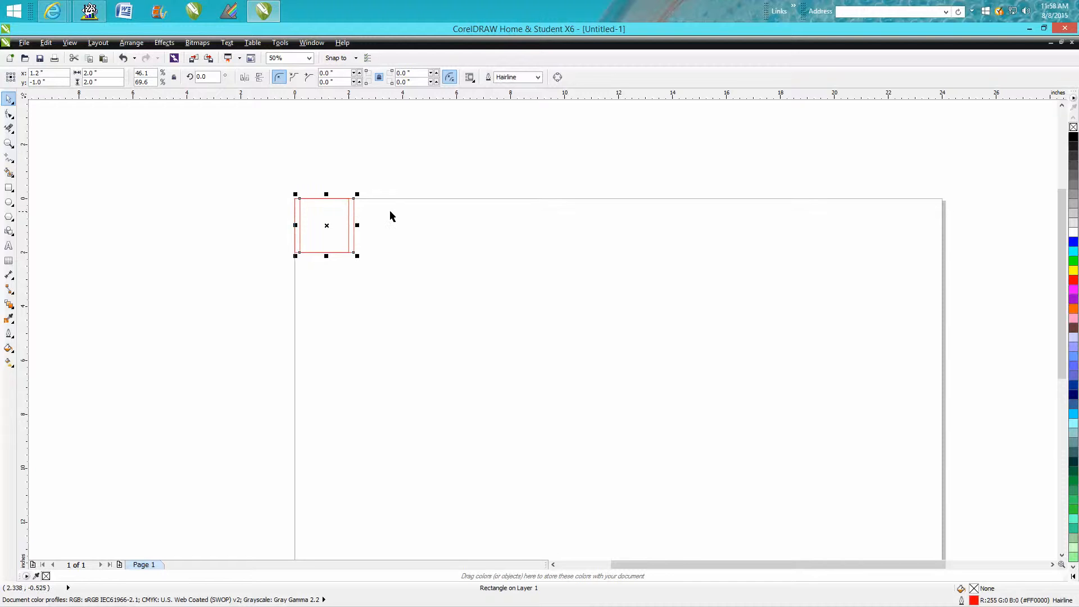
{"action": "left_click", "coordinate": [122, 58]}
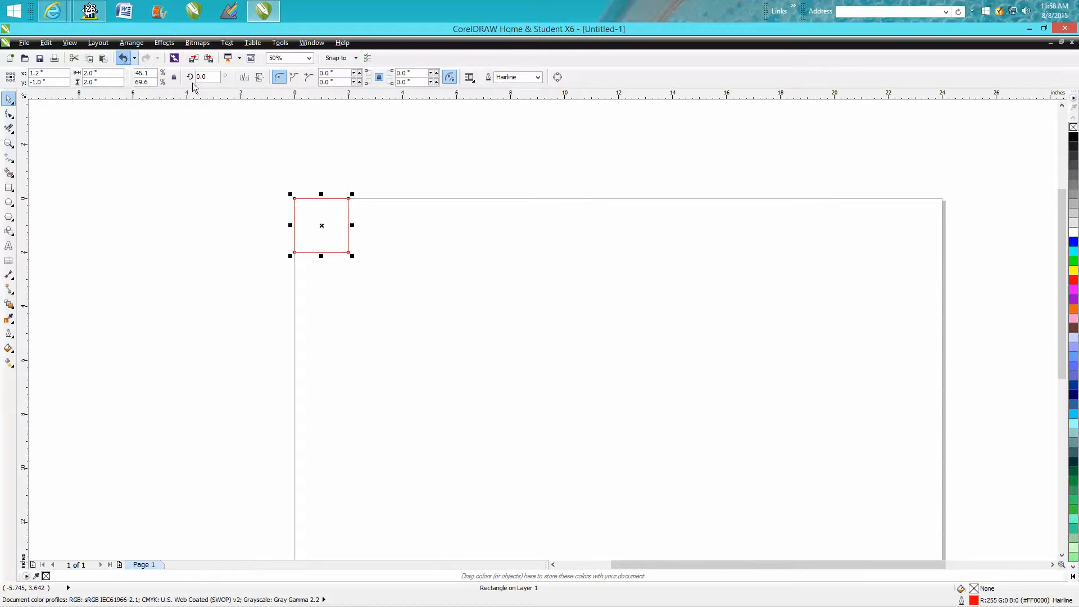
With nothing selected, set the horizontal duplicate distance to 2 inches
{"action": "left_click", "coordinate": [362, 154]}
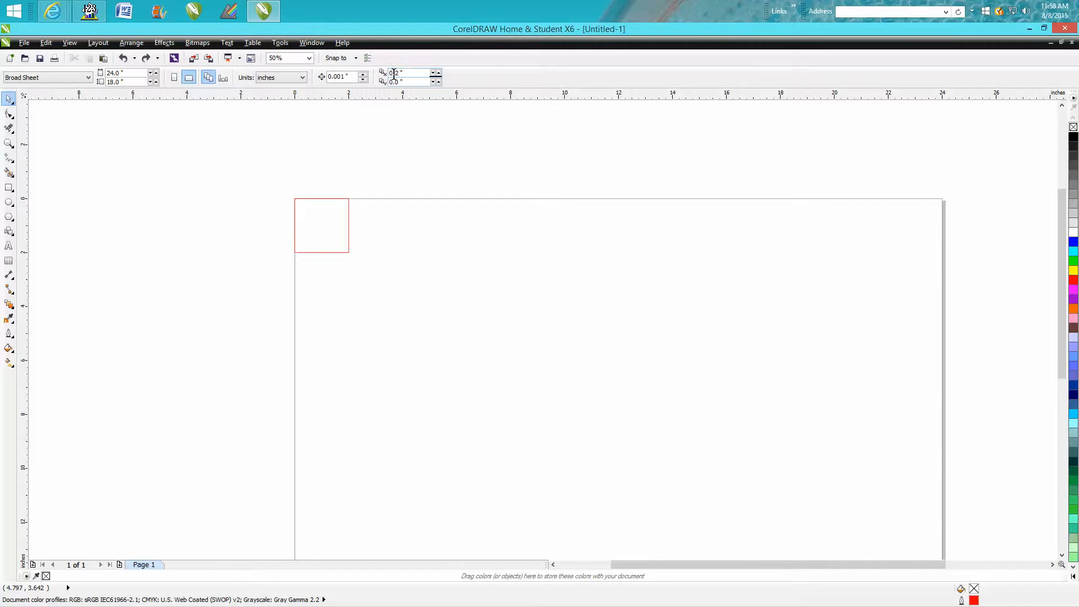
{"action": "left_click_drag", "start_coordinate": [414, 73], "coordinate": [370, 72]}
{"action": "type", "text": "2"}
{"action": "key", "text": "Return"}
Duplicate the square eight times to build a row of nine adjoining squares along the page's upper edge
{"action": "left_click", "coordinate": [349, 214]}
{"action": "key", "text": "ctrl+d"}
{"action": "key", "text": "ctrl+d"}
{"action": "key", "text": "ctrl+d"}
{"action": "key", "text": "ctrl+d"}
{"action": "key", "text": "ctrl+d"}
{"action": "key", "text": "ctrl+d"}
{"action": "key", "text": "ctrl+d"}
{"action": "key", "text": "ctrl+d"}
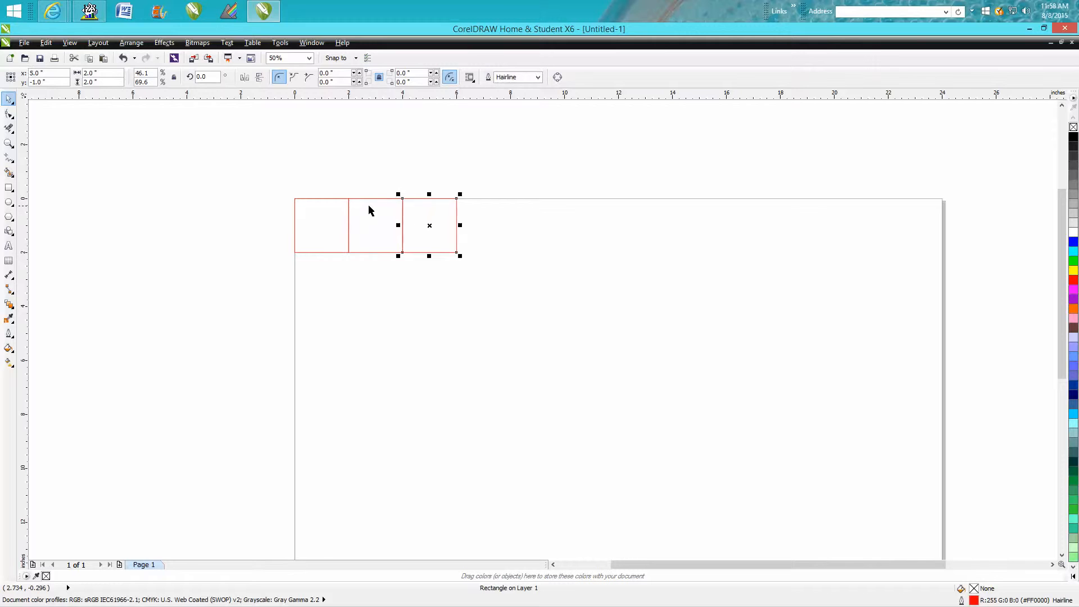
Set the duplicate distance to 0 inches horizontally and -2 inches vertically
{"action": "left_click", "coordinate": [421, 172]}
{"action": "left_click_drag", "start_coordinate": [409, 73], "coordinate": [382, 84]}
{"action": "type", "text": "0"}
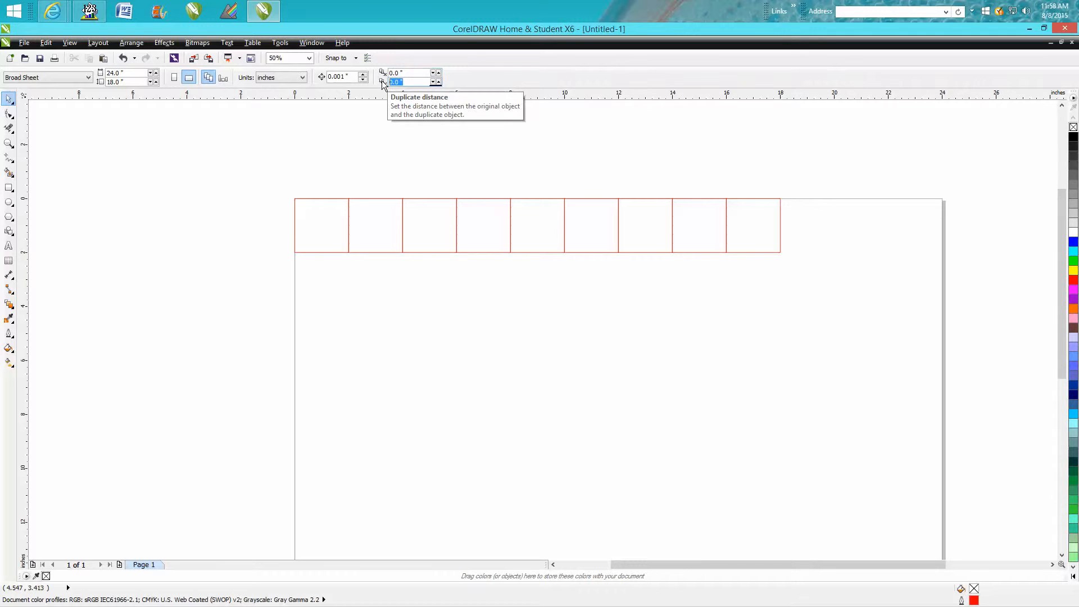
{"action": "type", "text": "-2"}
{"action": "key", "text": "Return"}
Select the whole row of nine squares and duplicate it four times downward to form a five-row grid
{"action": "left_click_drag", "start_coordinate": [265, 185], "coordinate": [807, 307]}
{"action": "key", "text": "ctrl+d"}
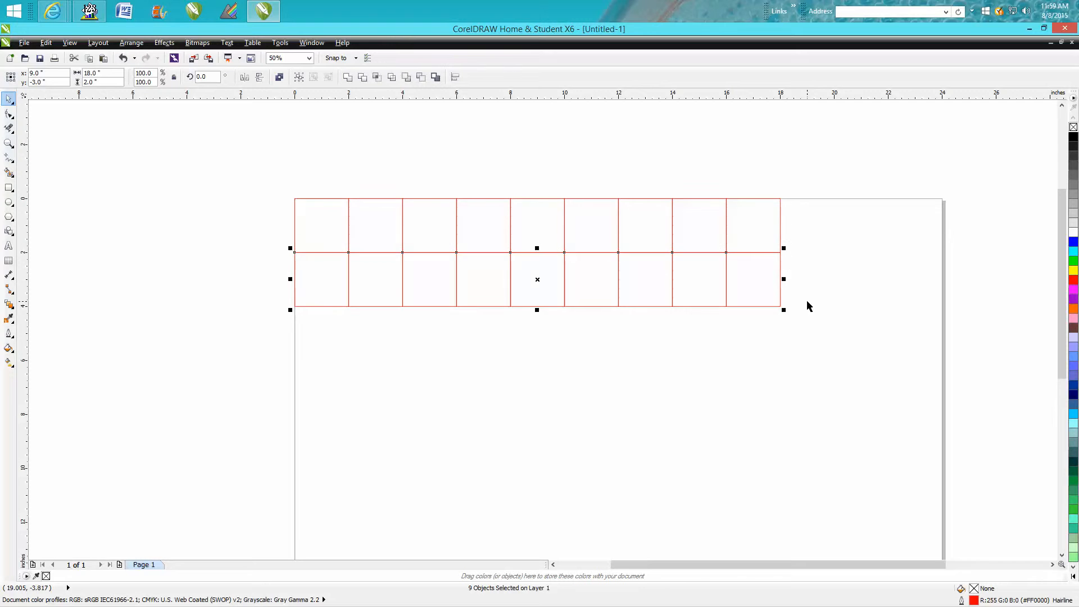
{"action": "key", "text": "ctrl+d"}
{"action": "key", "text": "ctrl+d"}
{"action": "key", "text": "ctrl+d"}
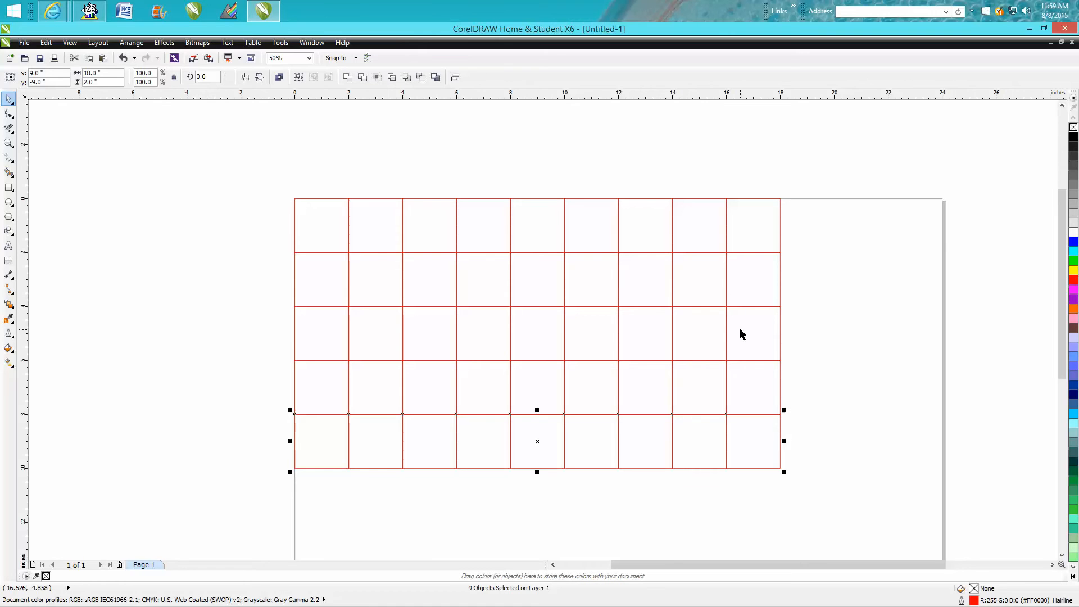
{"action": "key", "text": "alt"}
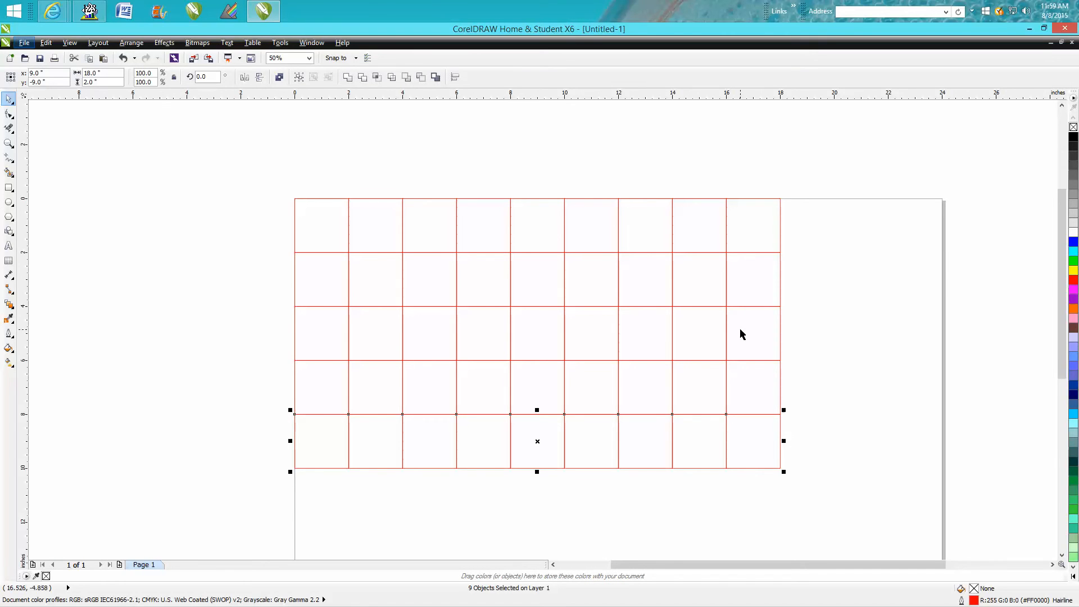